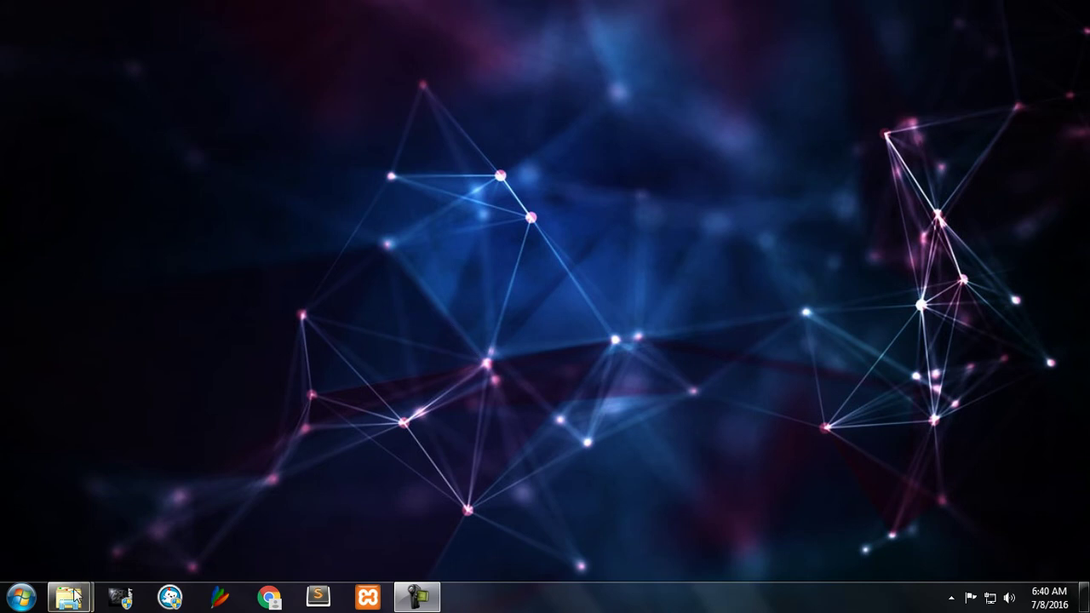
Step: Bring the File Locker folder window forward from its Explorer taskbar thumbnail
{"action": "mouse_move", "coordinate": [83, 588]}
{"action": "mouse_move", "coordinate": [274, 515]}
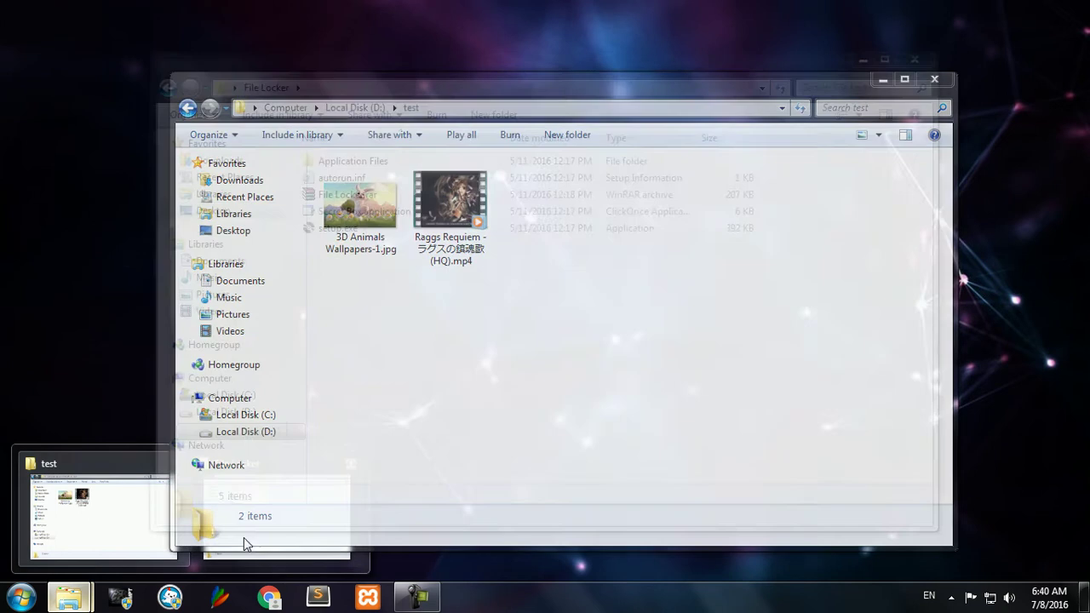
{"action": "left_click", "coordinate": [258, 553]}
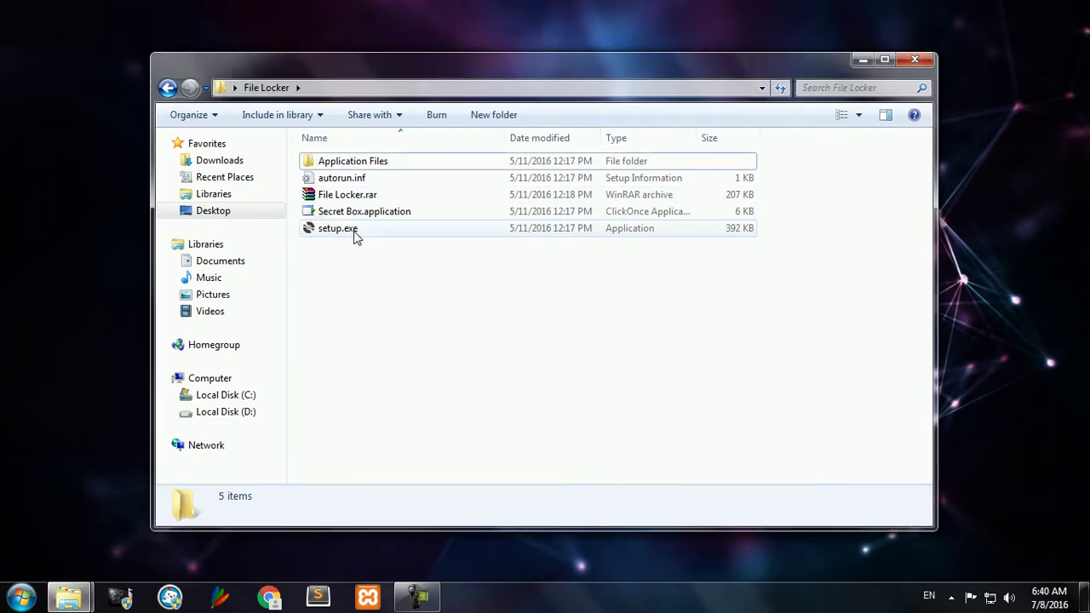
Step: Run setup.exe and confirm the Secret Box install at the security warning
{"action": "double_click", "coordinate": [353, 230]}
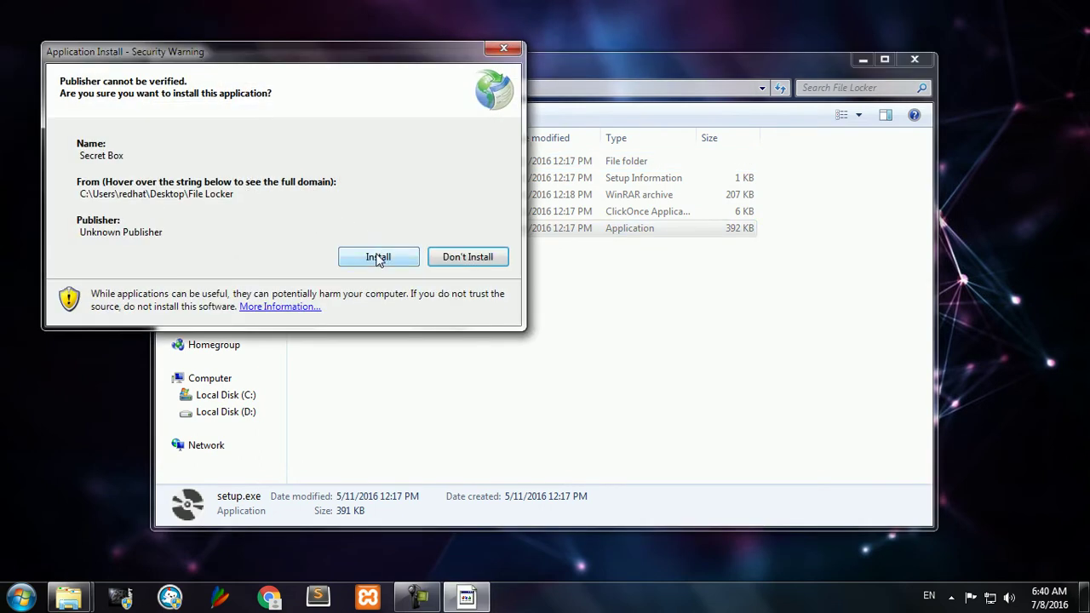
{"action": "left_click", "coordinate": [377, 256]}
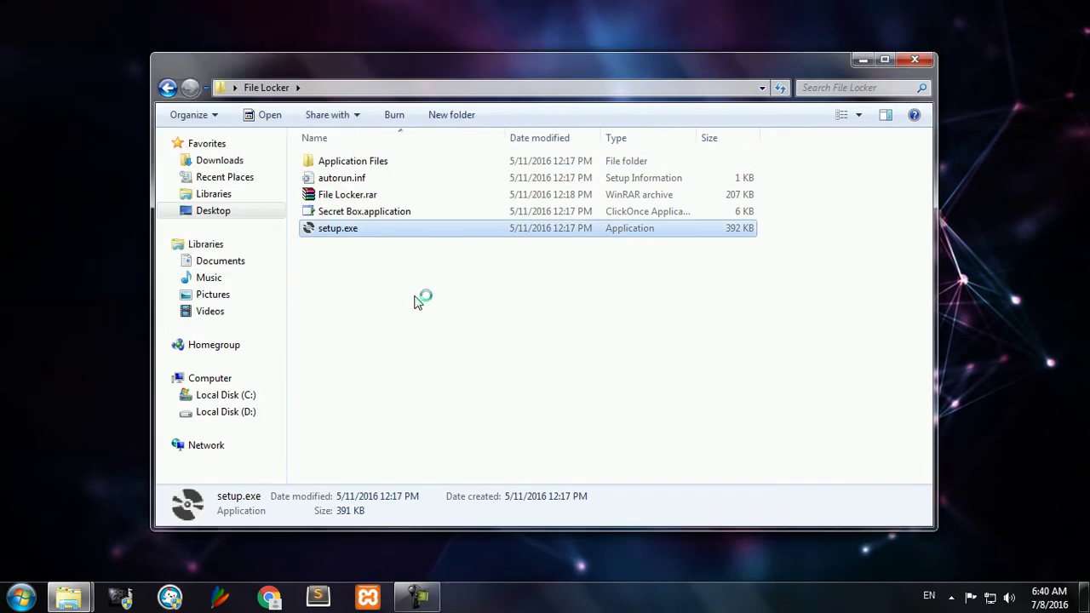
{"action": "left_click", "coordinate": [418, 303]}
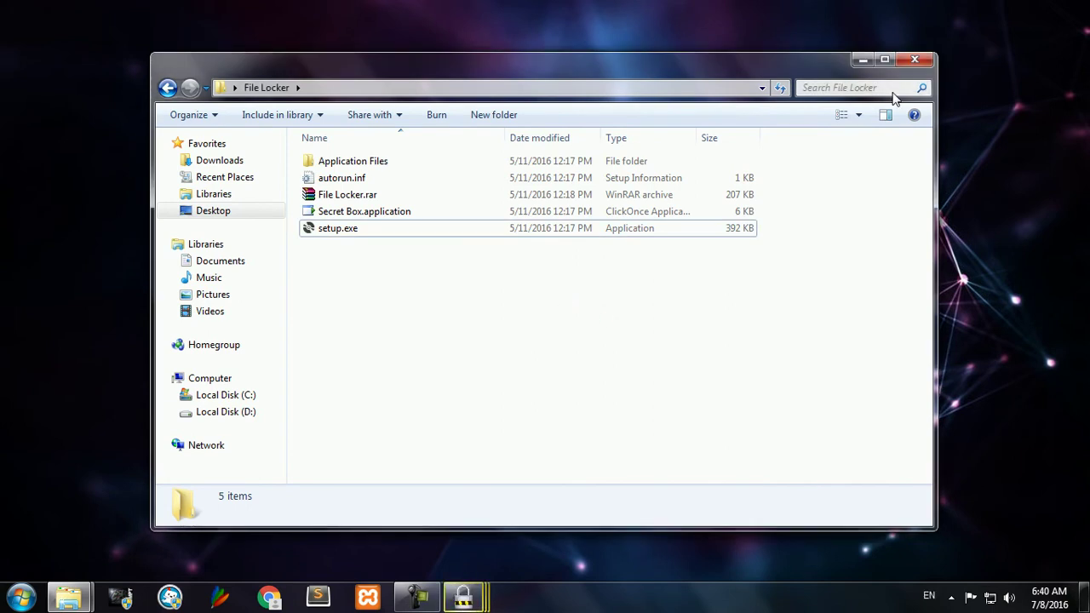
Step: Minimize Explorer, move the warning aside, and refresh the desktop
{"action": "left_click", "coordinate": [861, 60]}
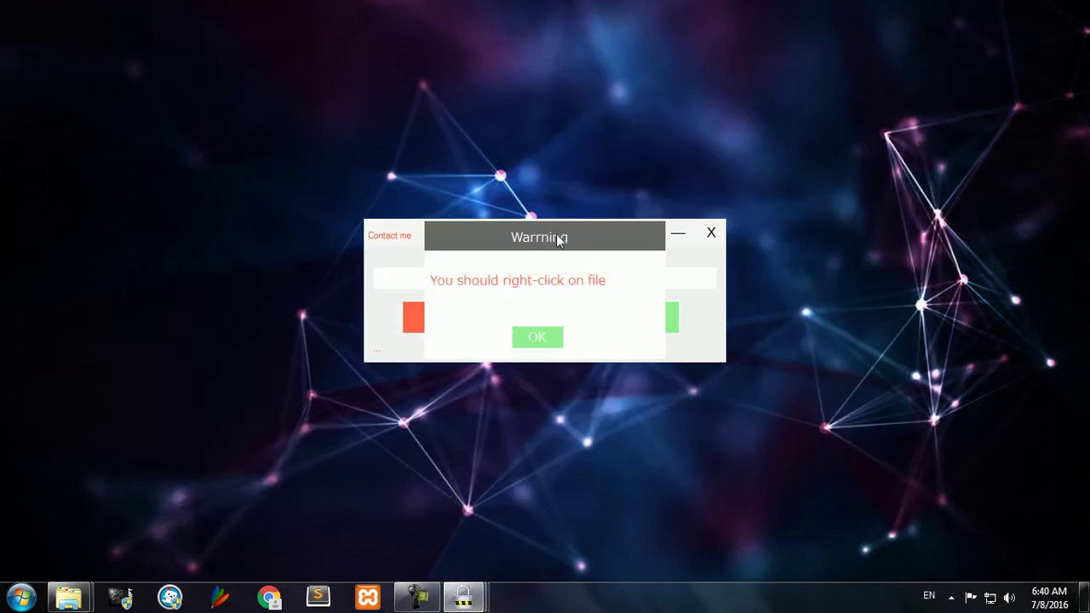
{"action": "left_click_drag", "start_coordinate": [588, 247], "coordinate": [549, 75]}
{"action": "right_click", "coordinate": [297, 238]}
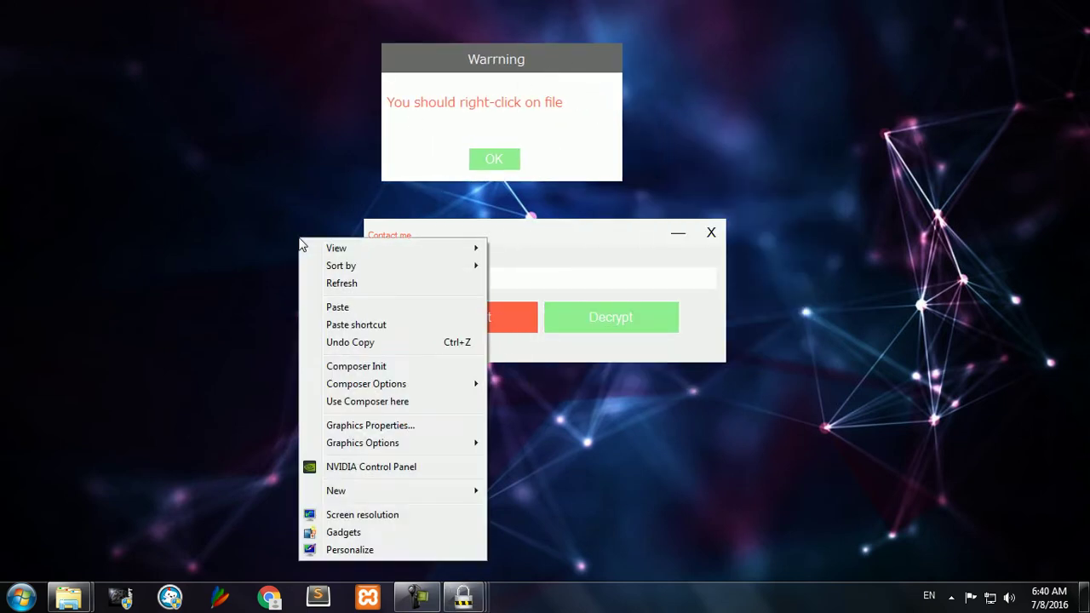
{"action": "left_click", "coordinate": [319, 285]}
Step: Dismiss the Secret Box warning and close the Encrypt/Decrypt window
{"action": "left_click_drag", "start_coordinate": [516, 68], "coordinate": [499, 106]}
{"action": "left_click", "coordinate": [449, 174]}
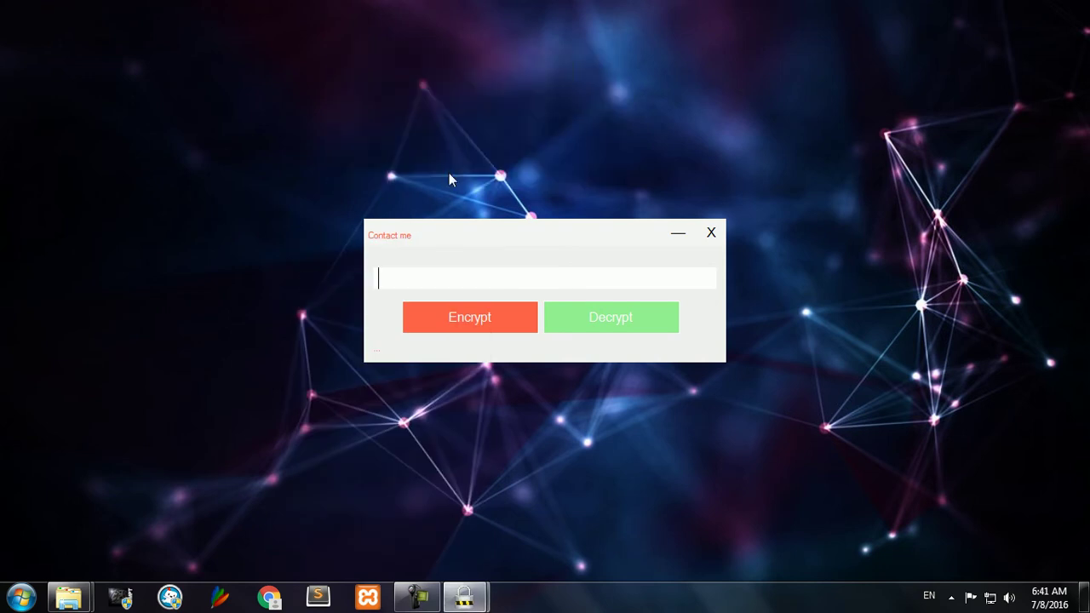
{"action": "left_click", "coordinate": [715, 235]}
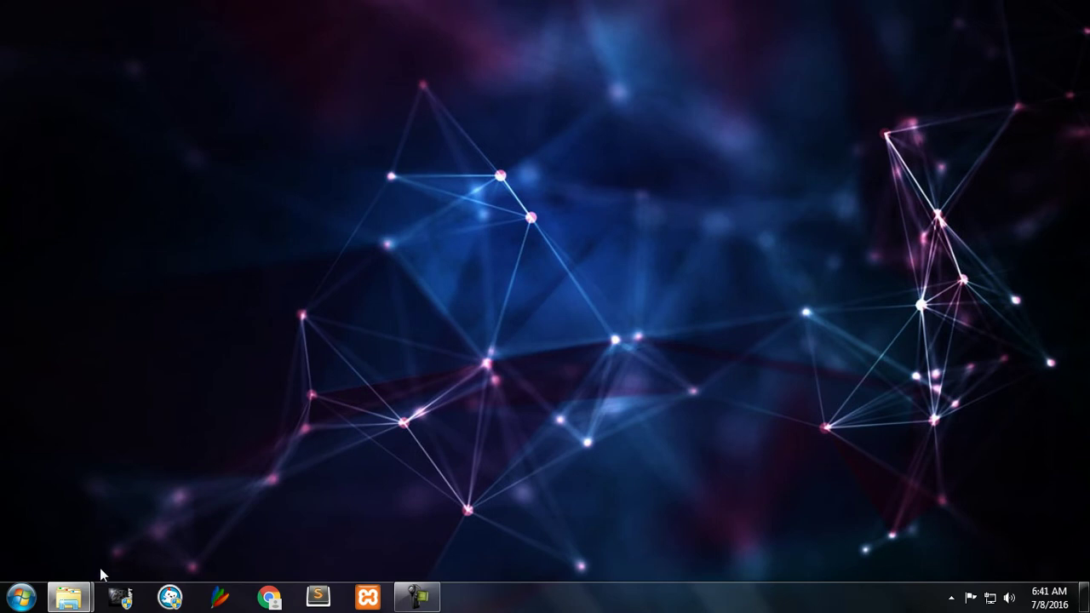
Step: Restore the D:\test window and send 3D Animals Wallpapers-1.jpg to File Locker
{"action": "mouse_move", "coordinate": [68, 596]}
{"action": "left_click", "coordinate": [85, 540]}
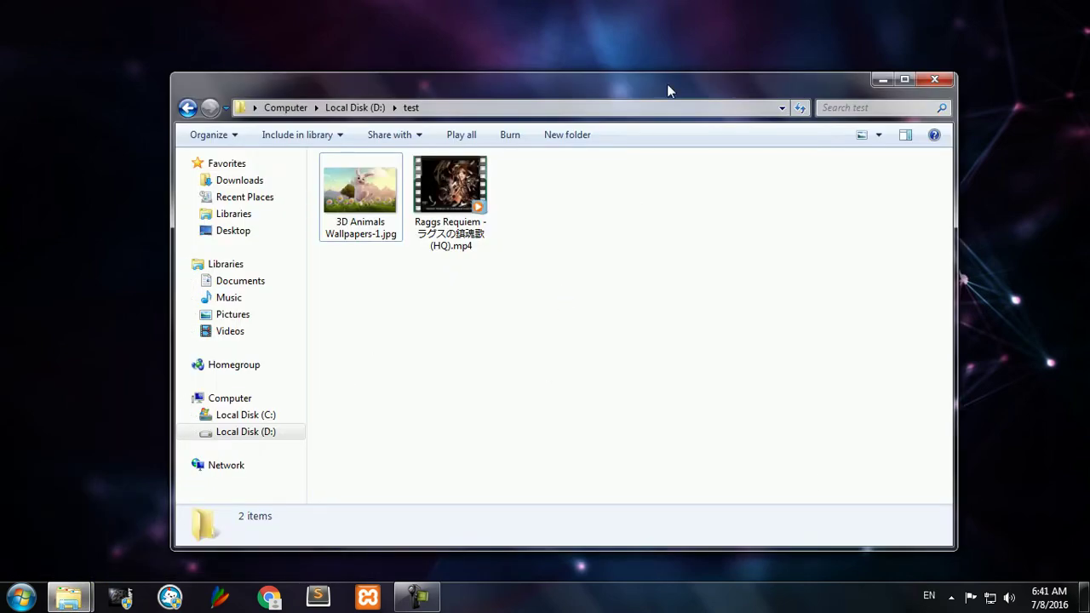
{"action": "left_click_drag", "start_coordinate": [652, 87], "coordinate": [712, 65]}
{"action": "left_click", "coordinate": [444, 159]}
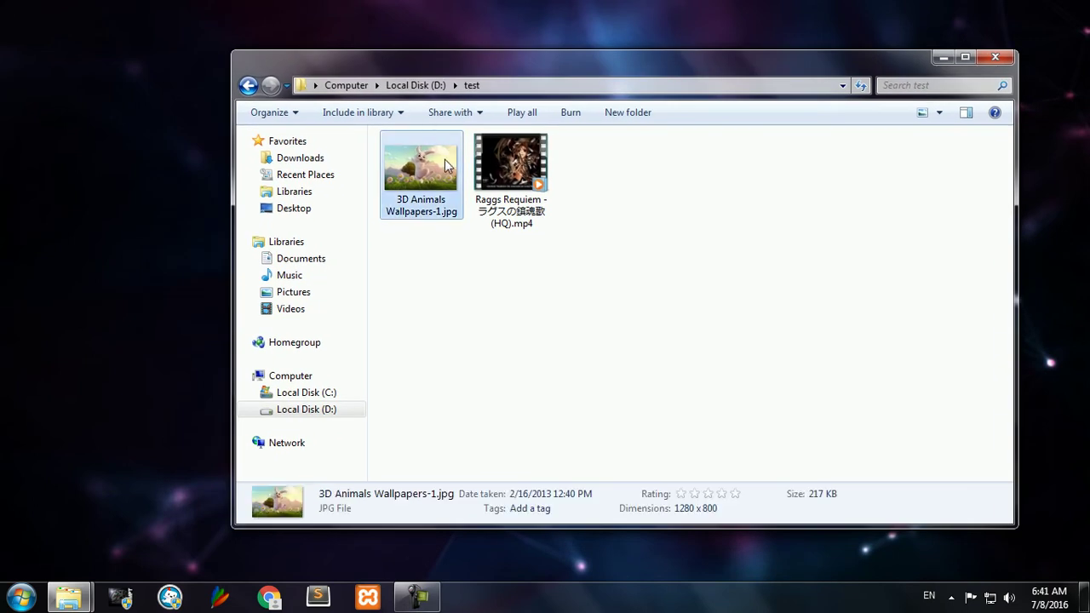
{"action": "right_click", "coordinate": [444, 159]}
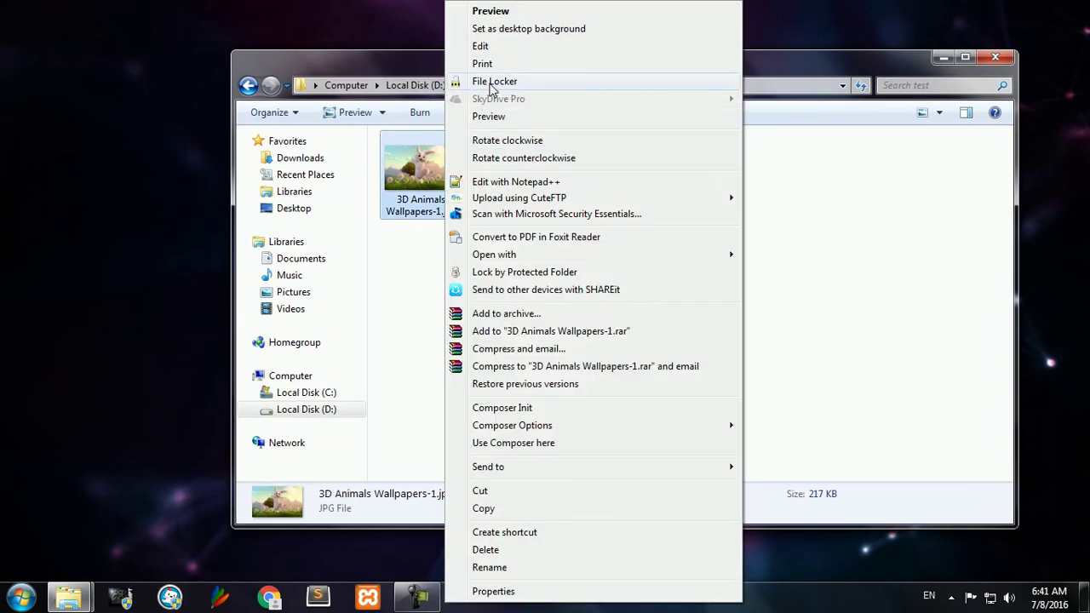
{"action": "left_click", "coordinate": [523, 81]}
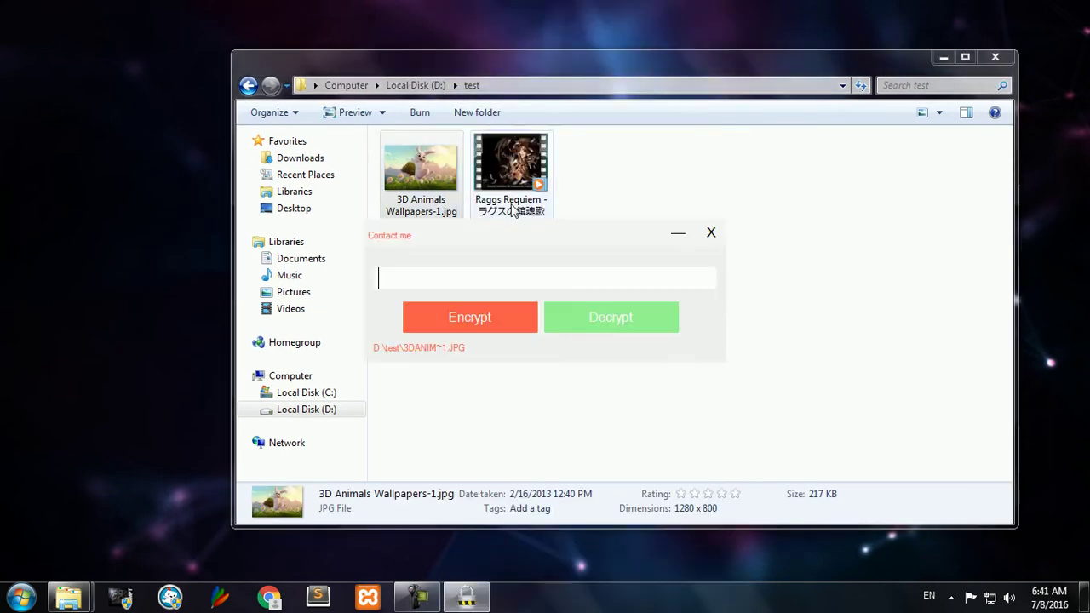
Step: Encrypt the JPG with a typed password, then select the new .aram file and original JPG
{"action": "left_click_drag", "start_coordinate": [488, 242], "coordinate": [527, 268]}
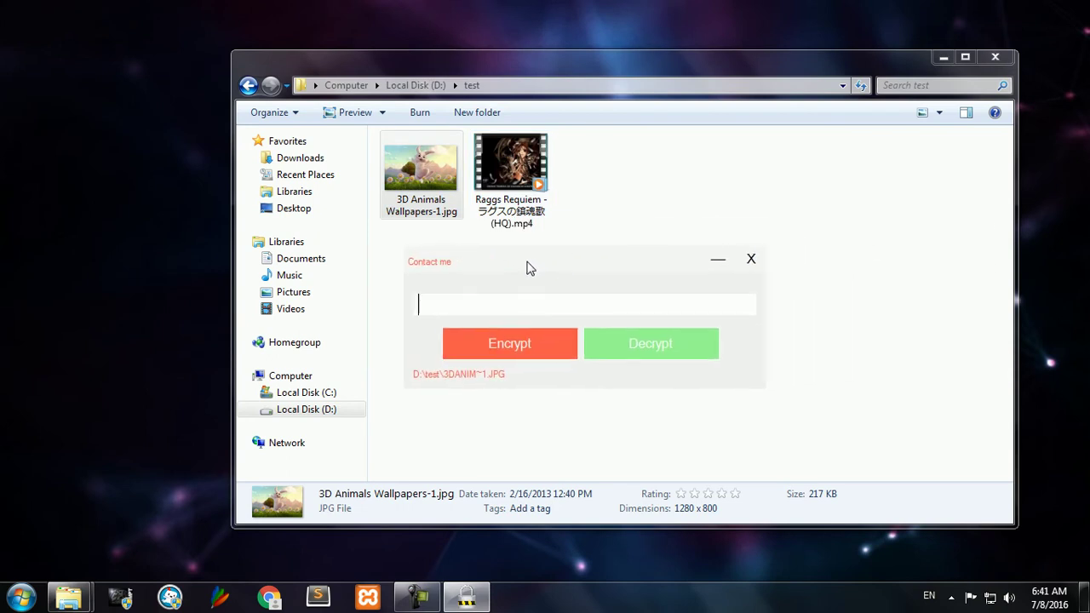
{"action": "type", "text": "am"}
{"action": "left_click", "coordinate": [516, 357]}
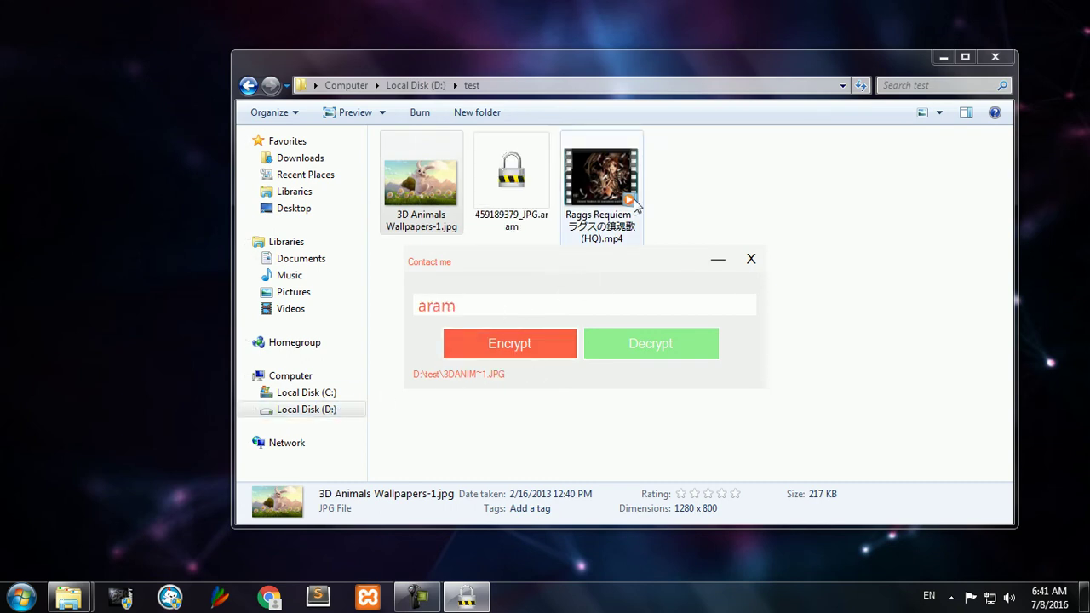
{"action": "left_click", "coordinate": [511, 171]}
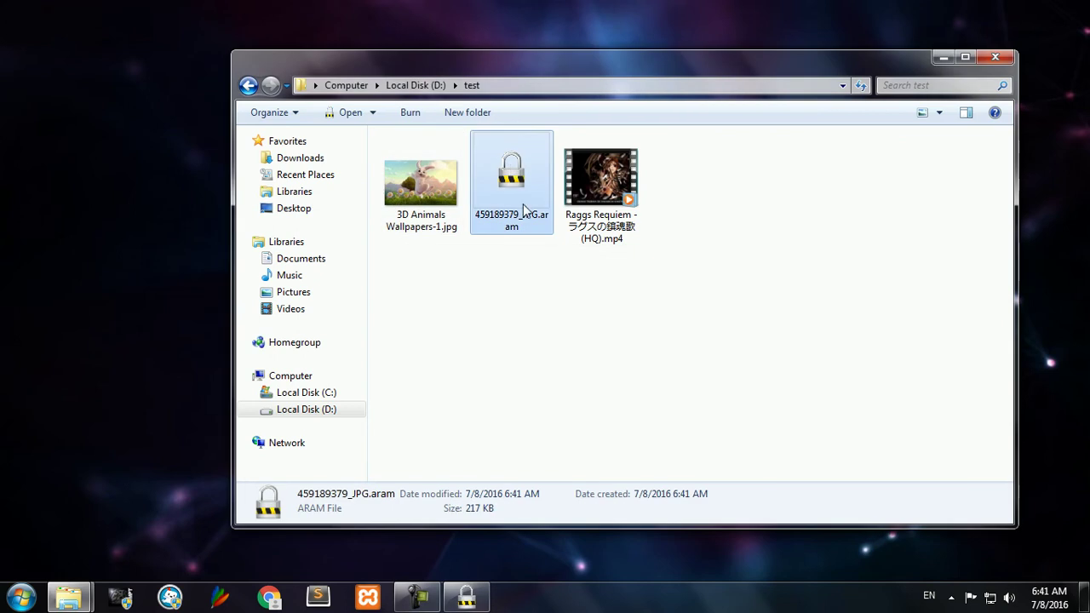
{"action": "left_click", "coordinate": [457, 205]}
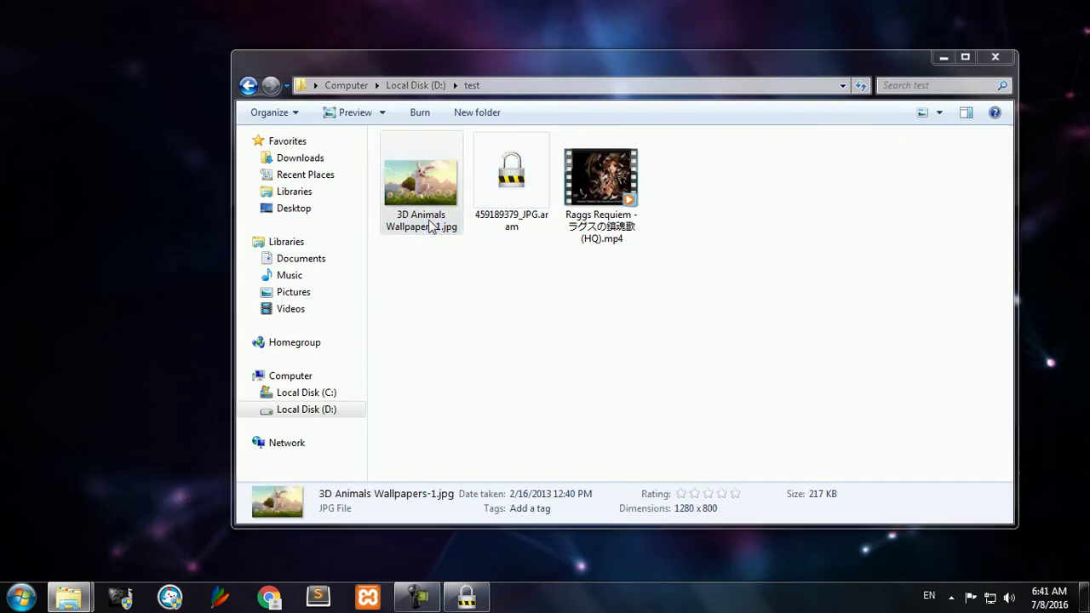
Step: Delete the original JPG, close File Locker, and select 459189379_JPG.aram
{"action": "key", "text": "Delete"}
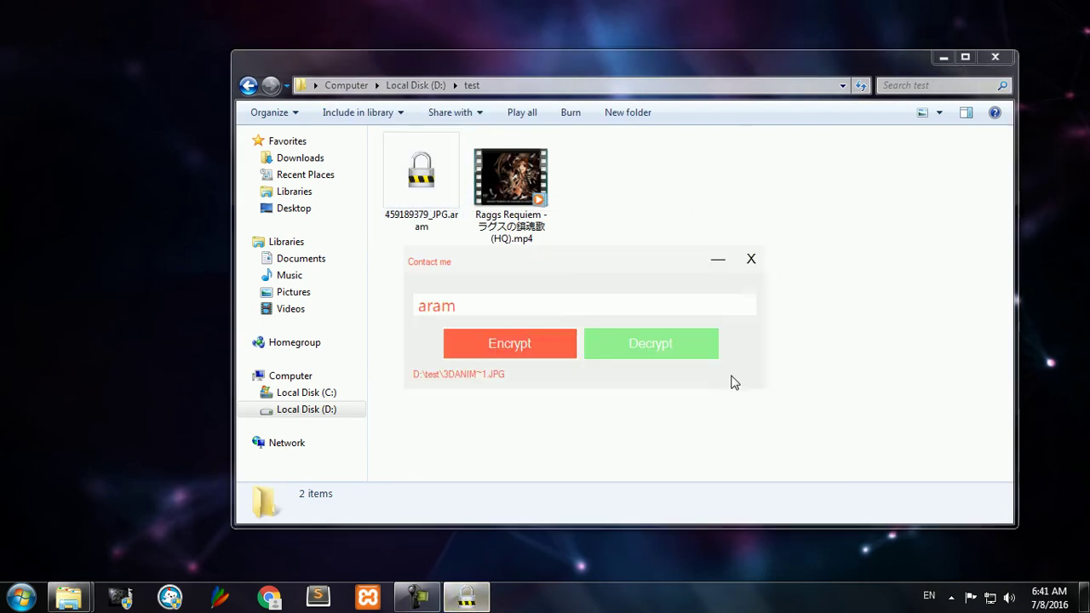
{"action": "left_click", "coordinate": [751, 259]}
{"action": "left_click", "coordinate": [426, 179]}
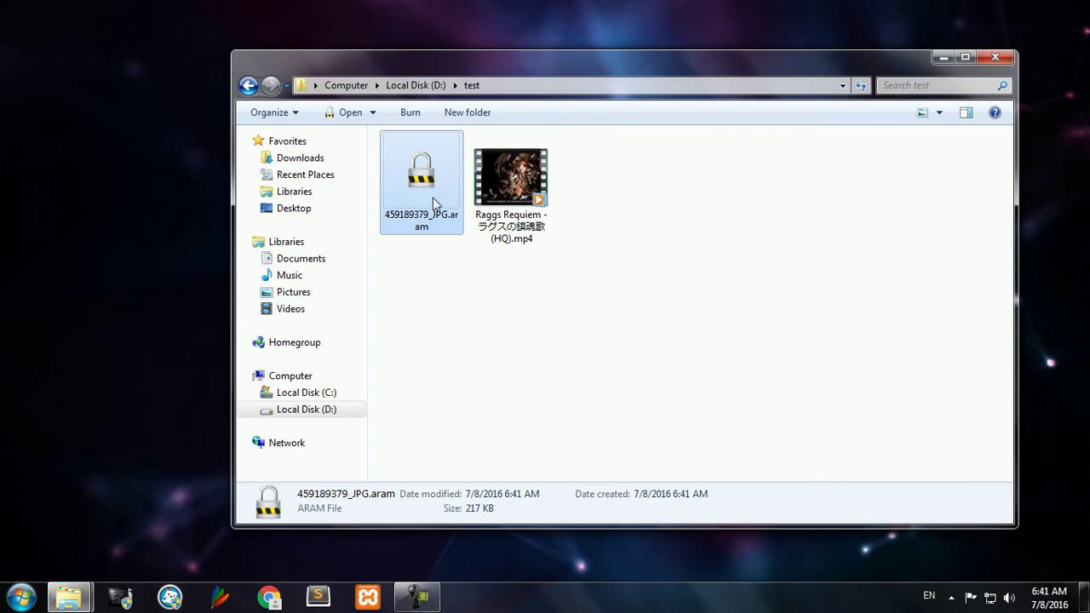
{"action": "left_click", "coordinate": [420, 210], "text": "ctrl"}
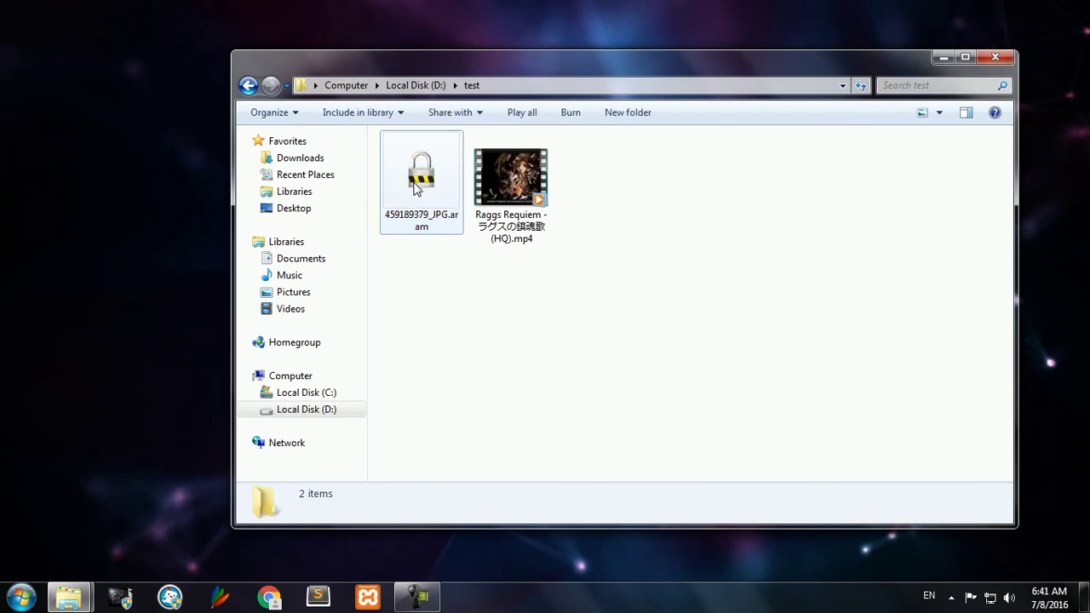
{"action": "left_click", "coordinate": [417, 175]}
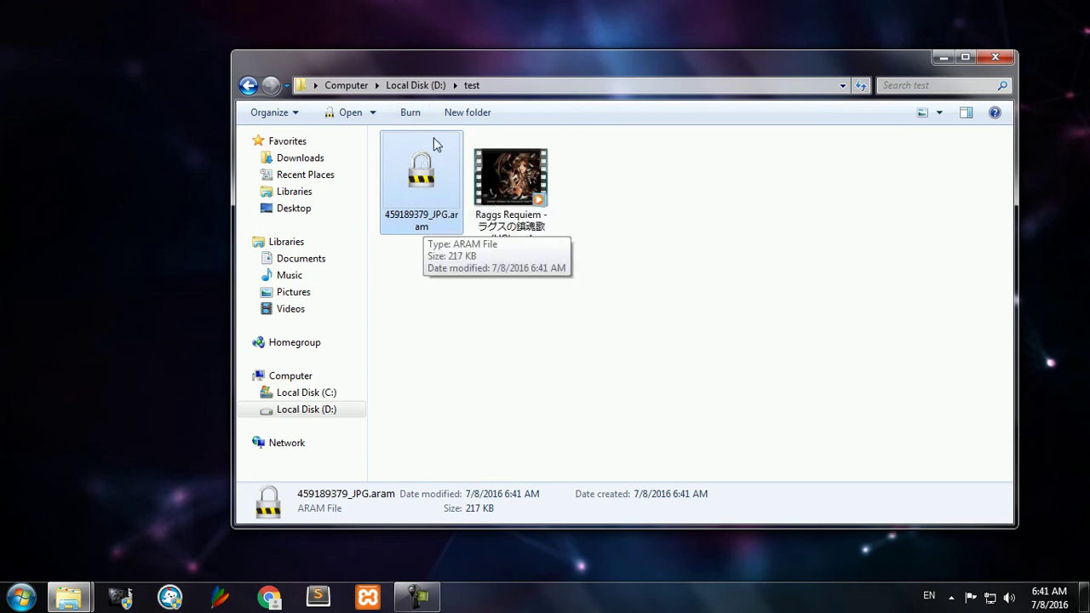
Step: Decrypt 459189379_JPG.aram in File Locker using its password
{"action": "double_click", "coordinate": [429, 189]}
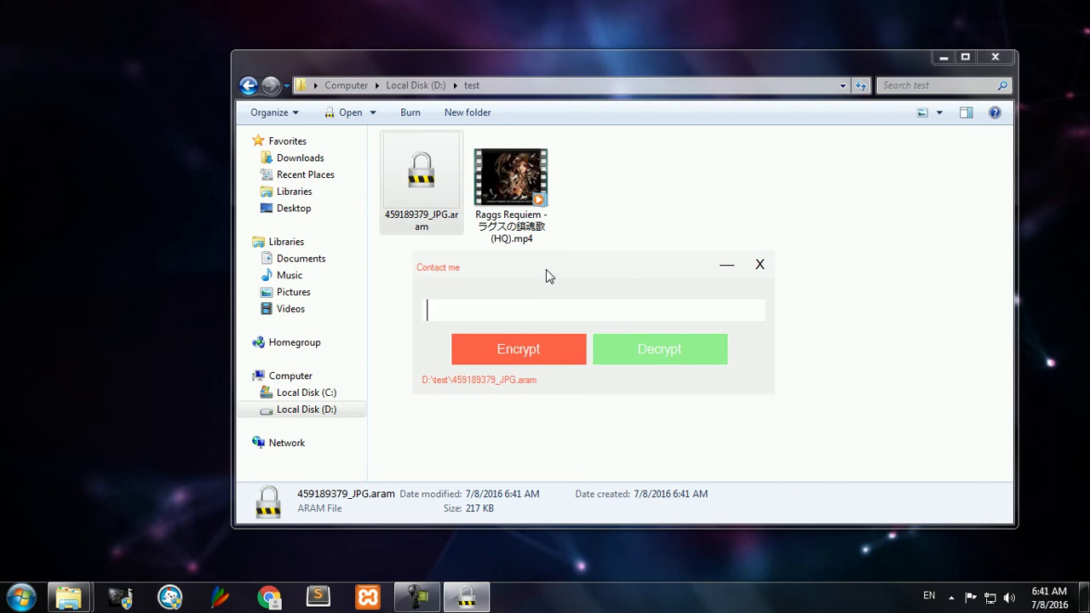
{"action": "type", "text": "aram"}
{"action": "left_click", "coordinate": [599, 356]}
Step: View the decrypted 459189379.JPG, then close the image viewer and the locker window
{"action": "left_click", "coordinate": [424, 203]}
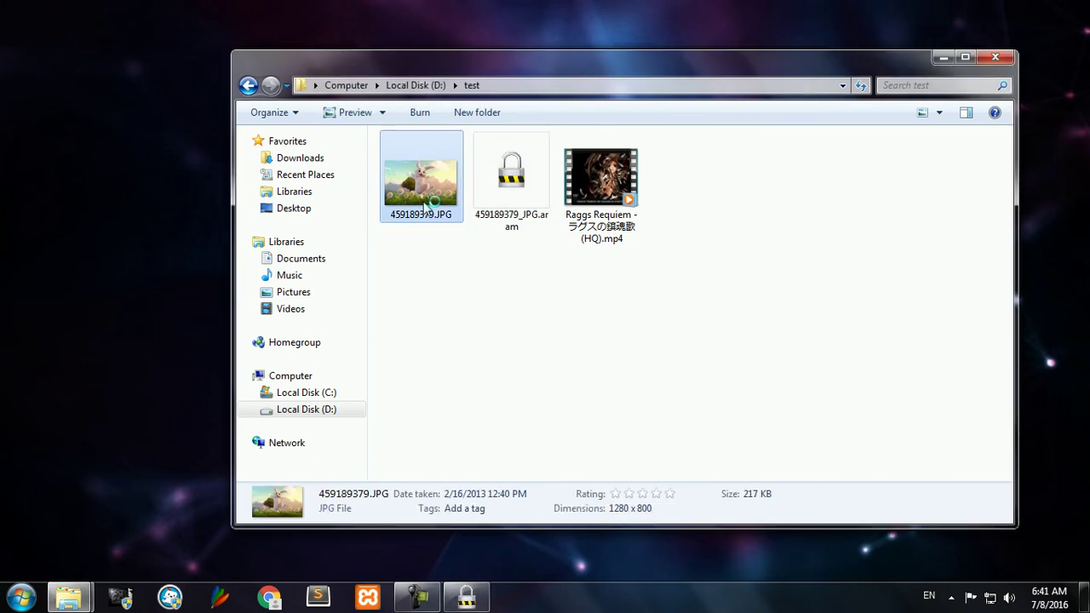
{"action": "double_click", "coordinate": [424, 202]}
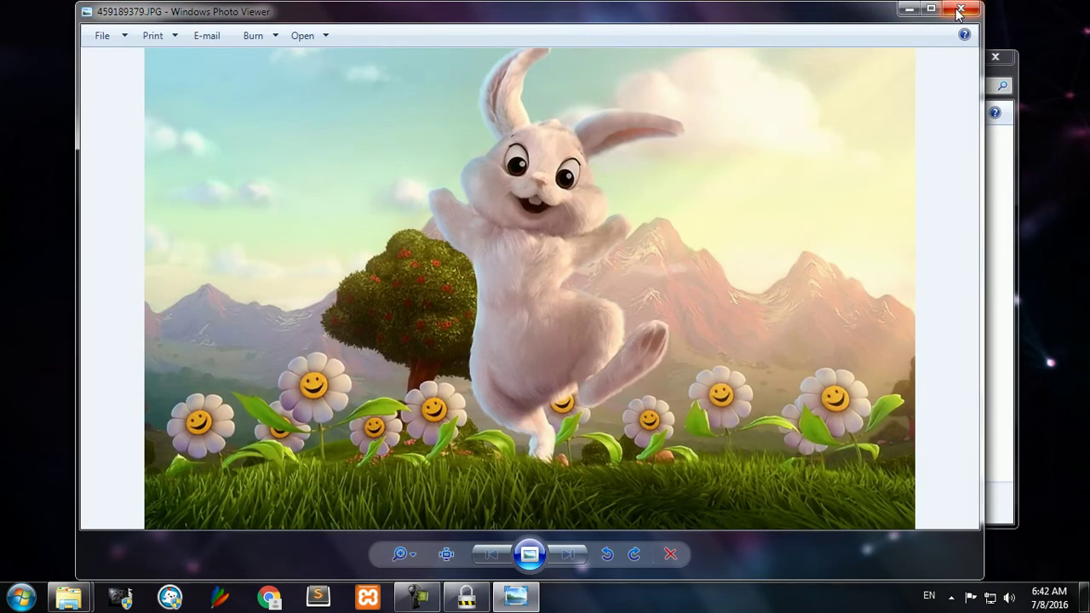
{"action": "left_click", "coordinate": [960, 12]}
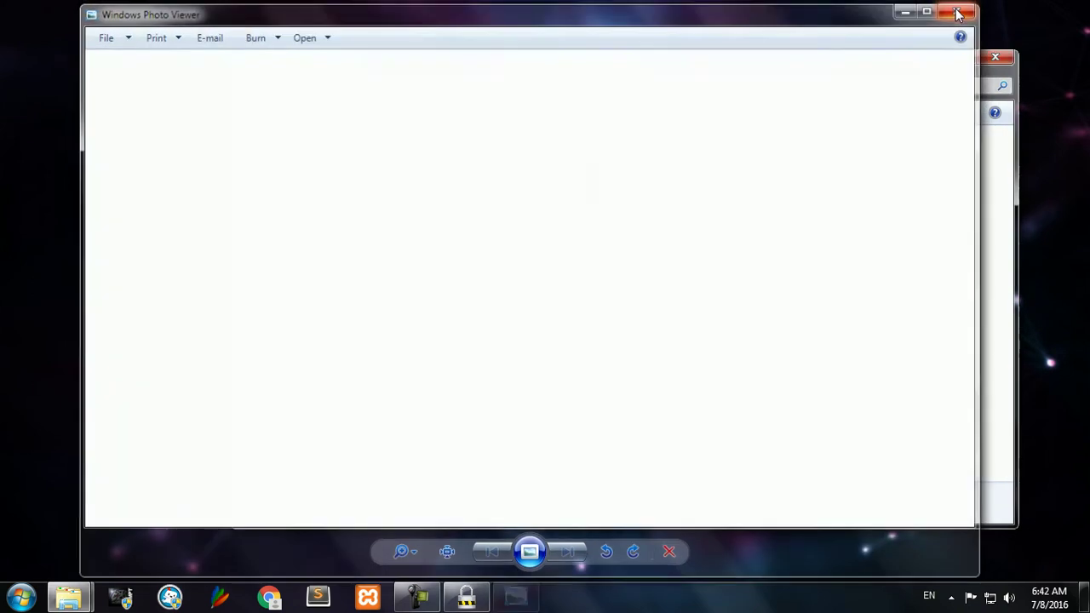
{"action": "left_click", "coordinate": [506, 195]}
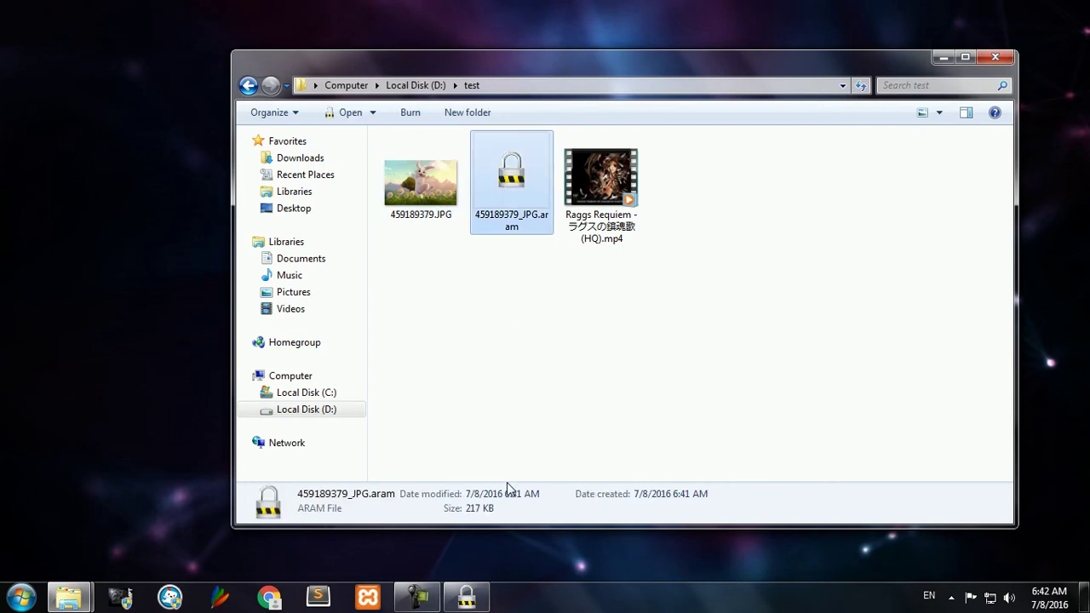
{"action": "left_click", "coordinate": [466, 596]}
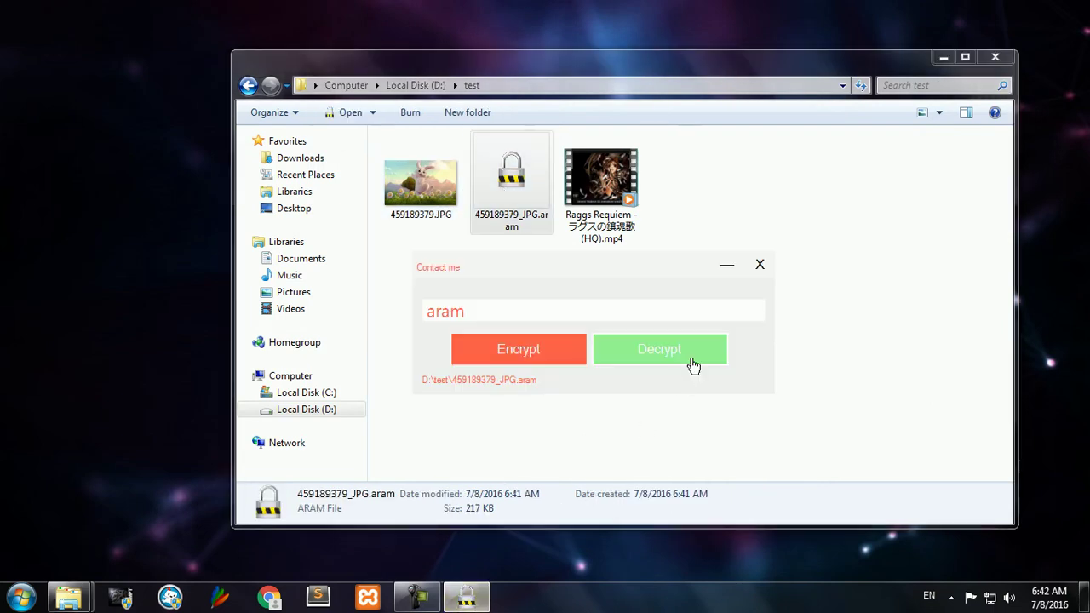
{"action": "left_click", "coordinate": [755, 270]}
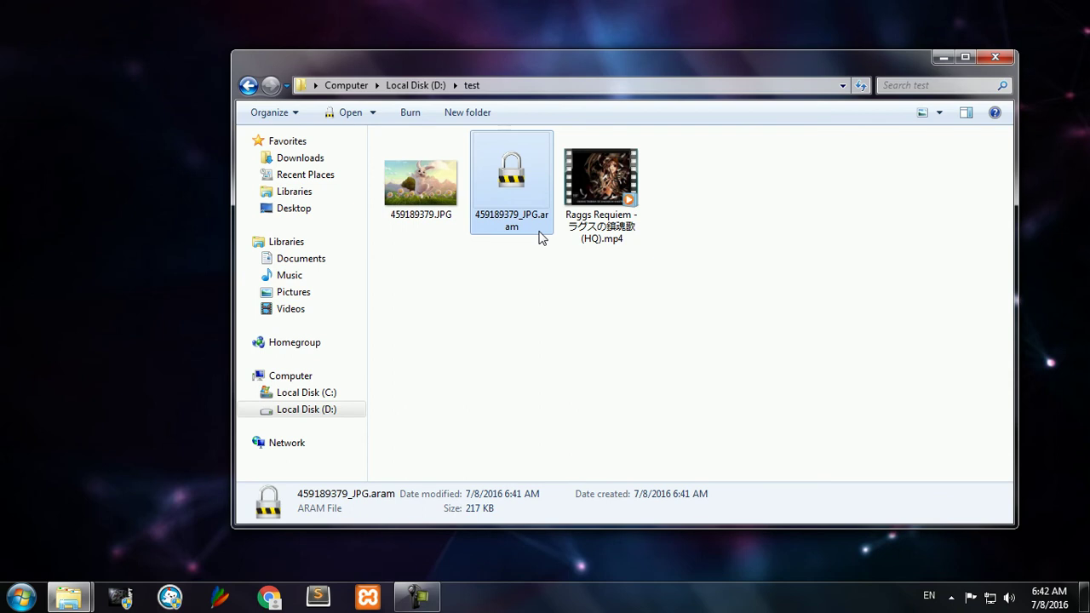
Step: Encrypt the Raggs Requiem mp4 with a password in File Locker
{"action": "left_click", "coordinate": [540, 228]}
{"action": "right_click", "coordinate": [516, 178]}
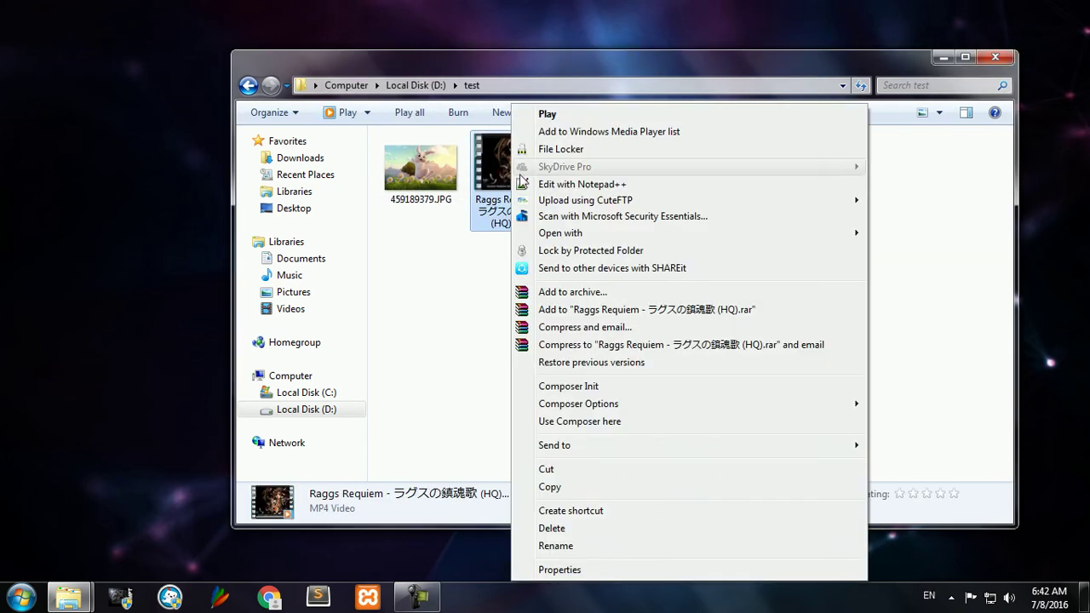
{"action": "left_click", "coordinate": [549, 149]}
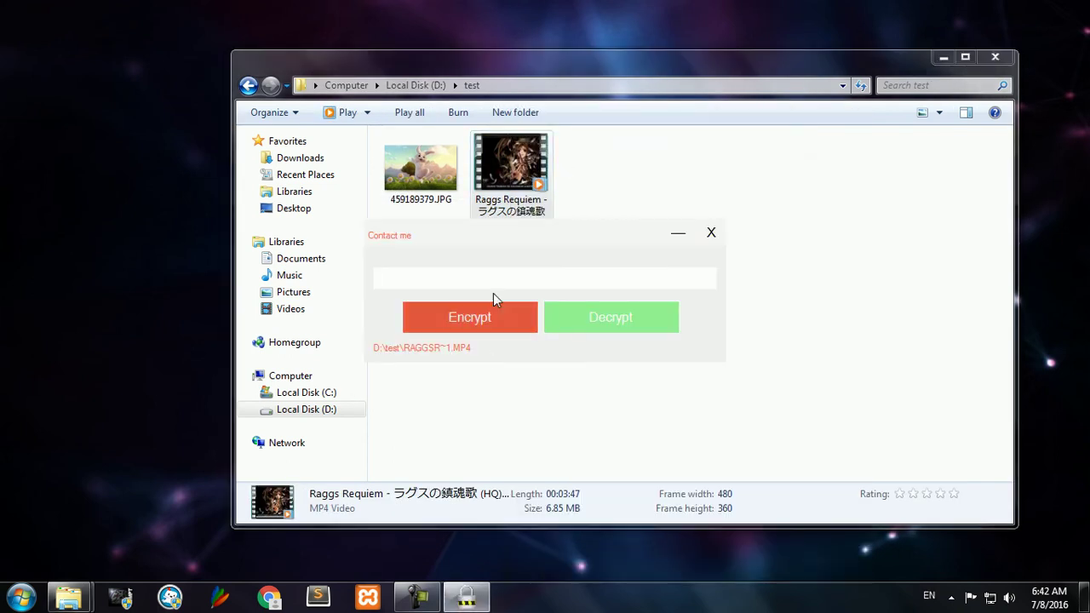
{"action": "left_click_drag", "start_coordinate": [525, 239], "coordinate": [540, 266]}
{"action": "type", "text": "12"}
{"action": "left_click", "coordinate": [439, 342]}
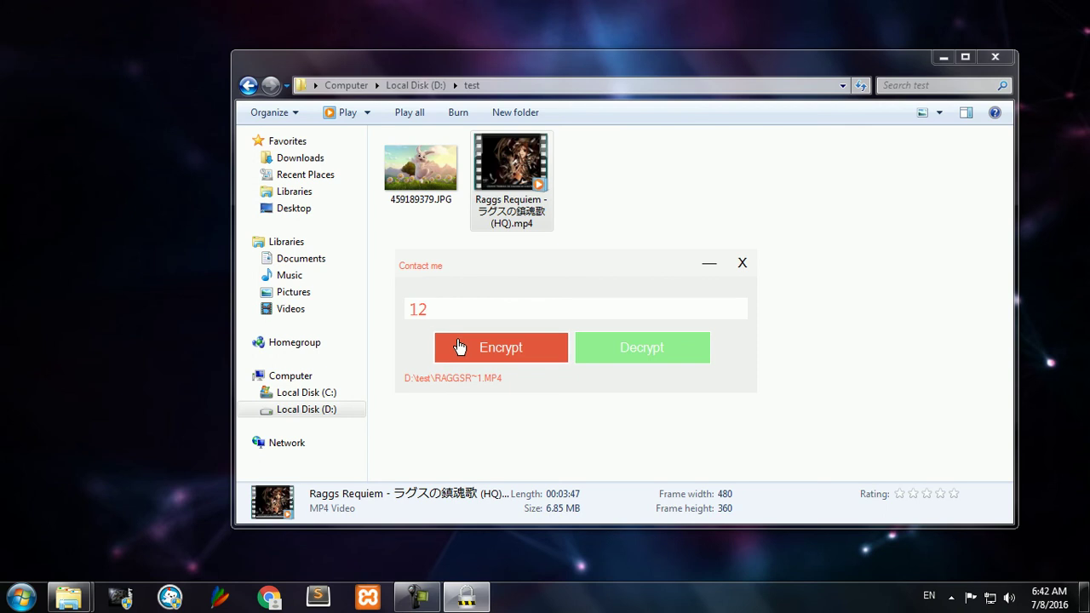
Step: Close File Locker and delete the original mp4, confirming the removal
{"action": "left_click", "coordinate": [747, 264]}
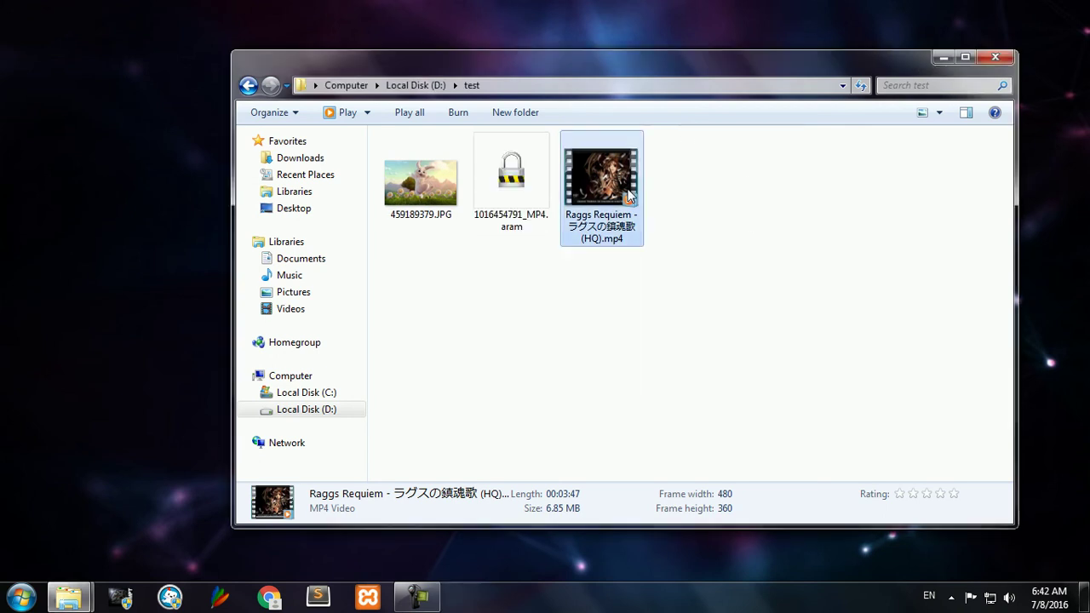
{"action": "key", "text": "Delete"}
{"action": "key", "text": "Return"}
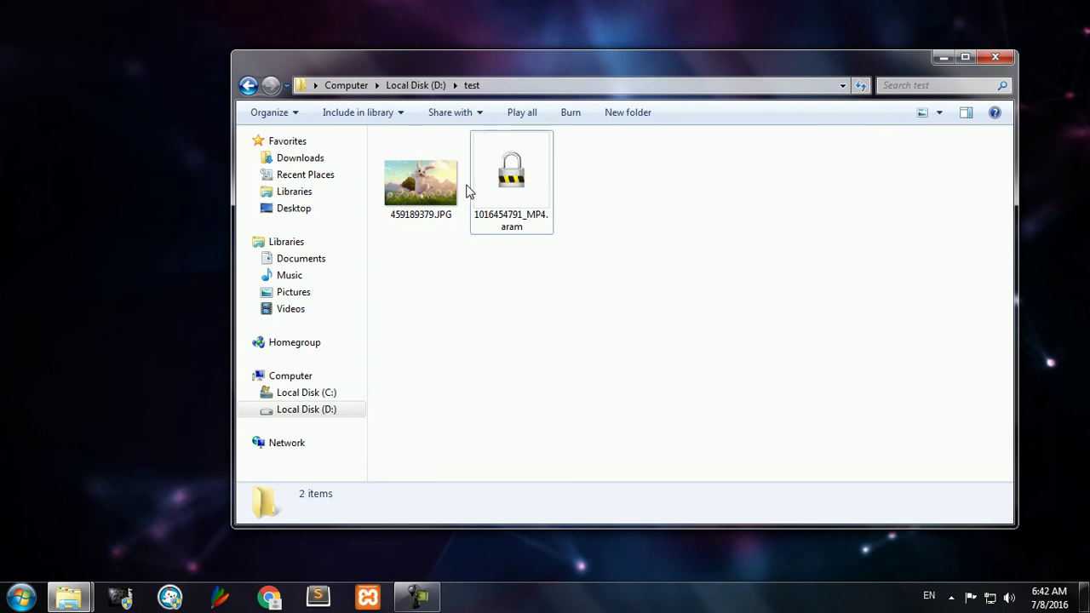
{"action": "left_click", "coordinate": [487, 186]}
{"action": "double_click", "coordinate": [486, 183]}
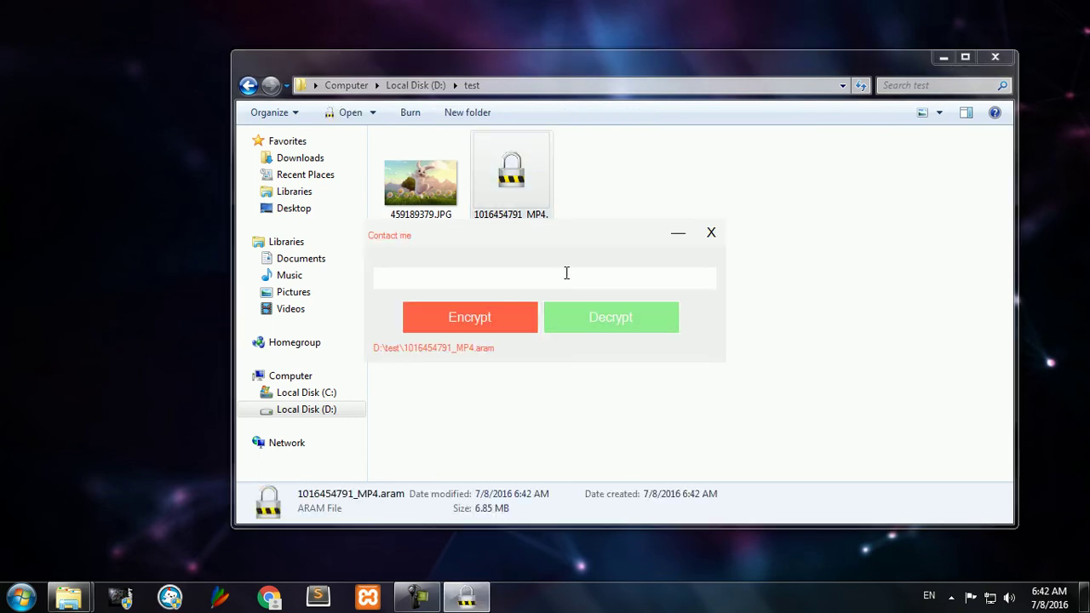
{"action": "type", "text": "12"}
{"action": "left_click", "coordinate": [710, 232]}
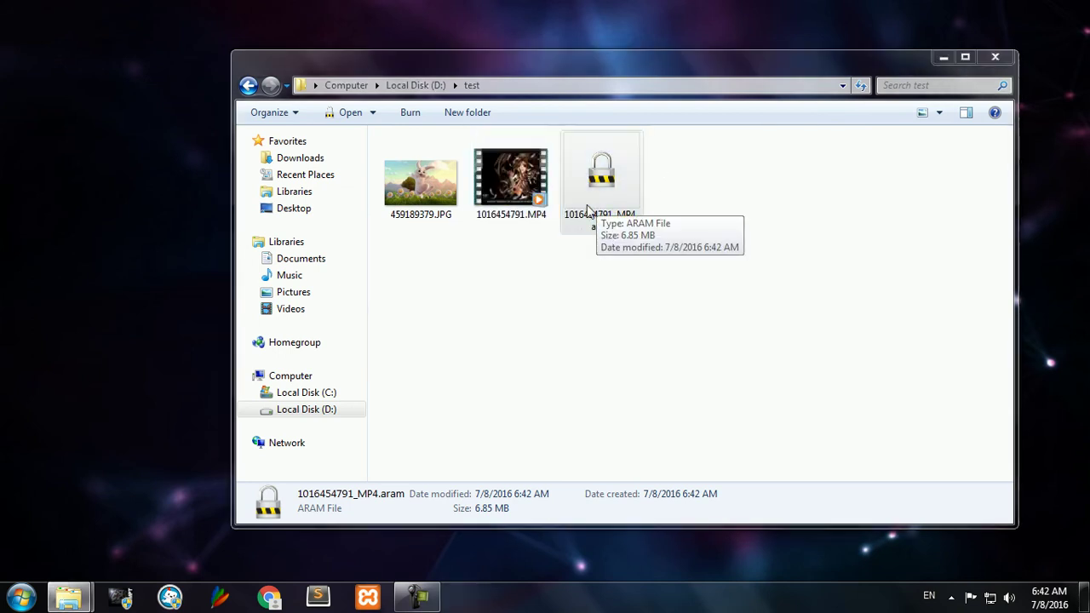
Step: Play 1016454791.MP4, close the player, and refresh the D:\test folder
{"action": "double_click", "coordinate": [511, 166]}
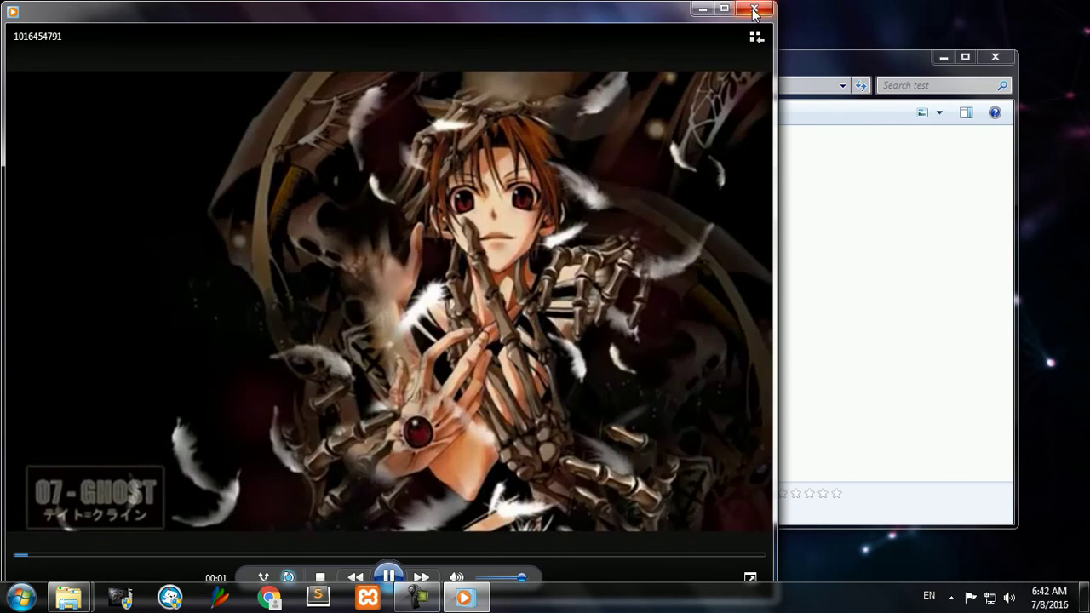
{"action": "left_click", "coordinate": [753, 8]}
{"action": "left_click", "coordinate": [570, 371]}
{"action": "right_click", "coordinate": [601, 309]}
{"action": "left_click", "coordinate": [691, 76]}
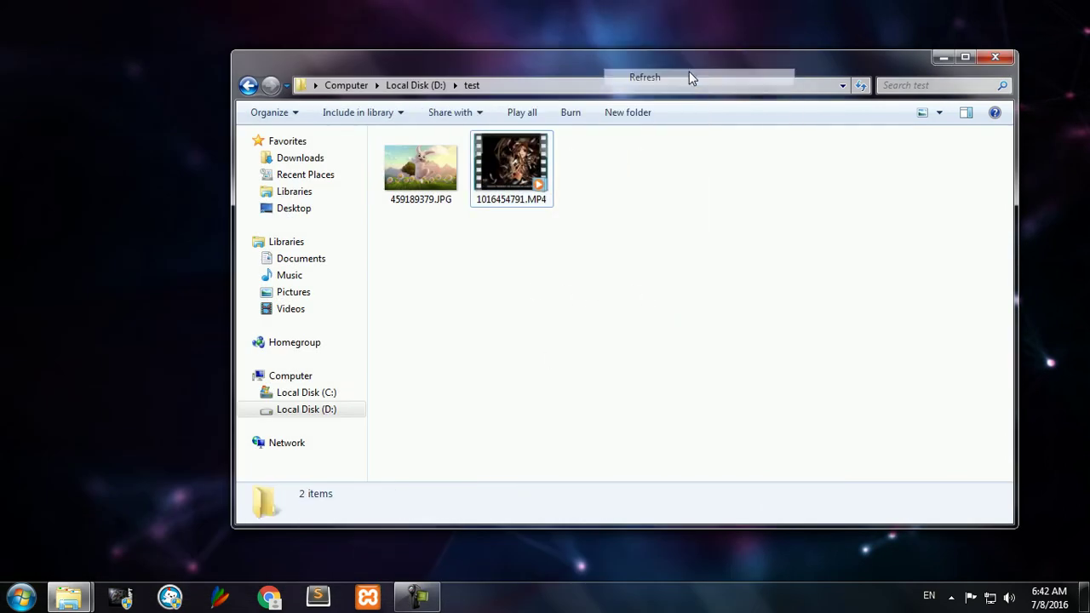
{"action": "left_click", "coordinate": [443, 179]}
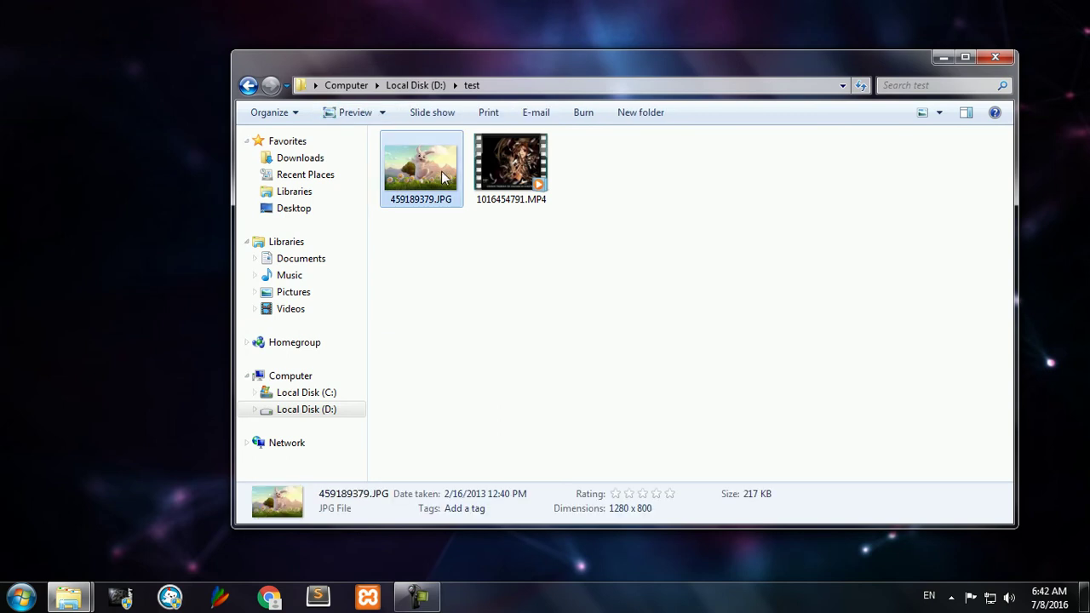
{"action": "right_click", "coordinate": [419, 153]}
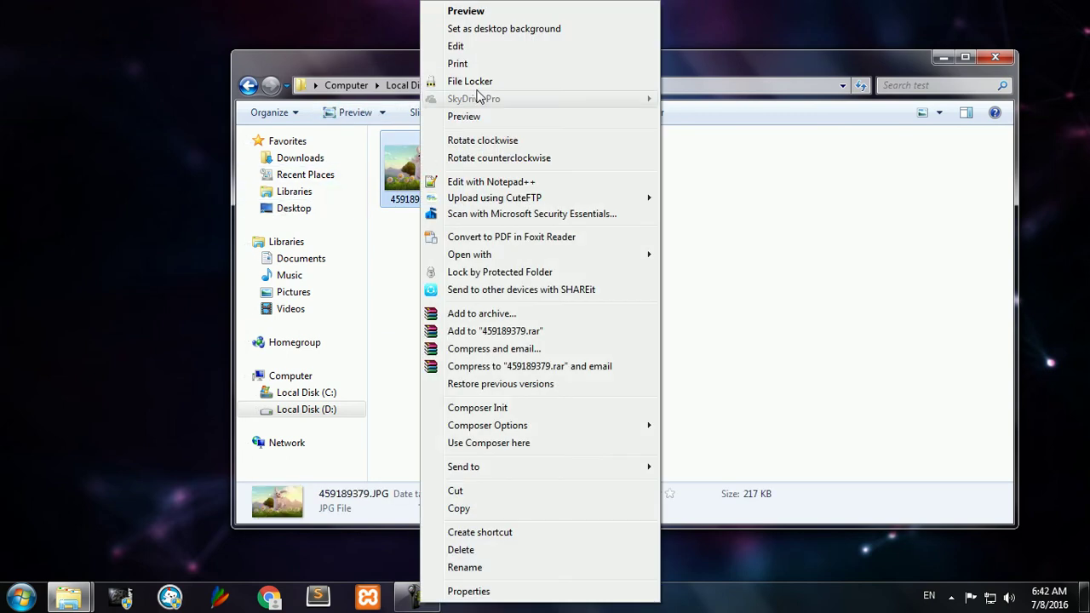
{"action": "left_click", "coordinate": [482, 81]}
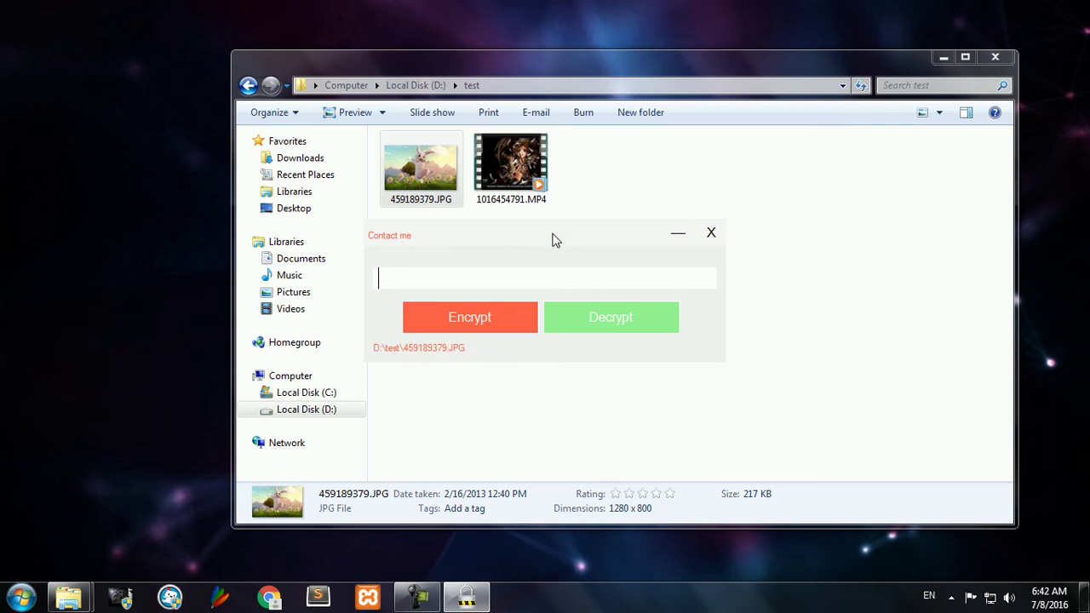
{"action": "mouse_move", "coordinate": [554, 240]}
{"action": "left_mouse_down"}
{"action": "mouse_move", "coordinate": [637, 243]}
{"action": "mouse_move", "coordinate": [568, 243]}
{"action": "left_mouse_up"}
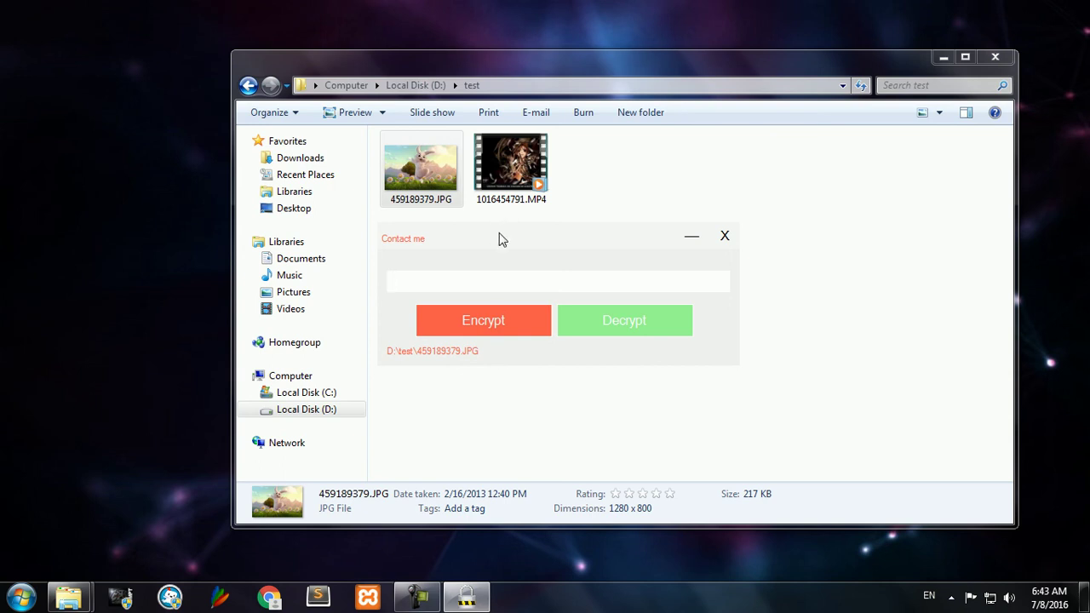
{"action": "mouse_move", "coordinate": [498, 242]}
{"action": "left_mouse_down"}
{"action": "mouse_move", "coordinate": [525, 236]}
{"action": "mouse_move", "coordinate": [550, 272]}
{"action": "mouse_move", "coordinate": [562, 241]}
{"action": "mouse_move", "coordinate": [523, 234]}
{"action": "mouse_move", "coordinate": [505, 248]}
{"action": "left_mouse_up"}
{"action": "left_click", "coordinate": [718, 238]}
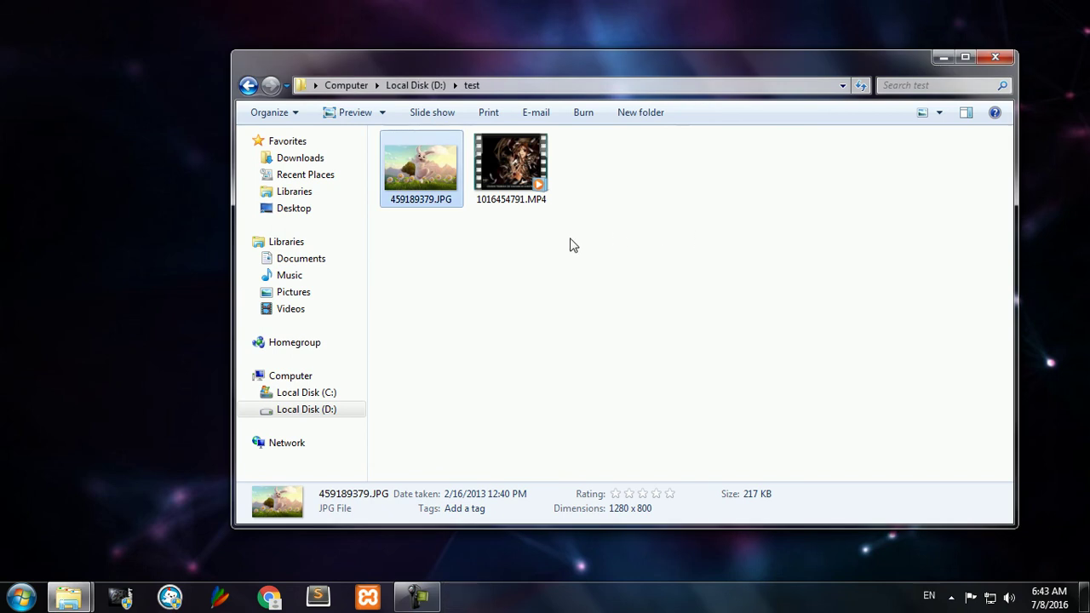
Step: Leave D:\test and go through Desktop to the Downloads folder
{"action": "left_click_drag", "start_coordinate": [584, 292], "coordinate": [462, 222]}
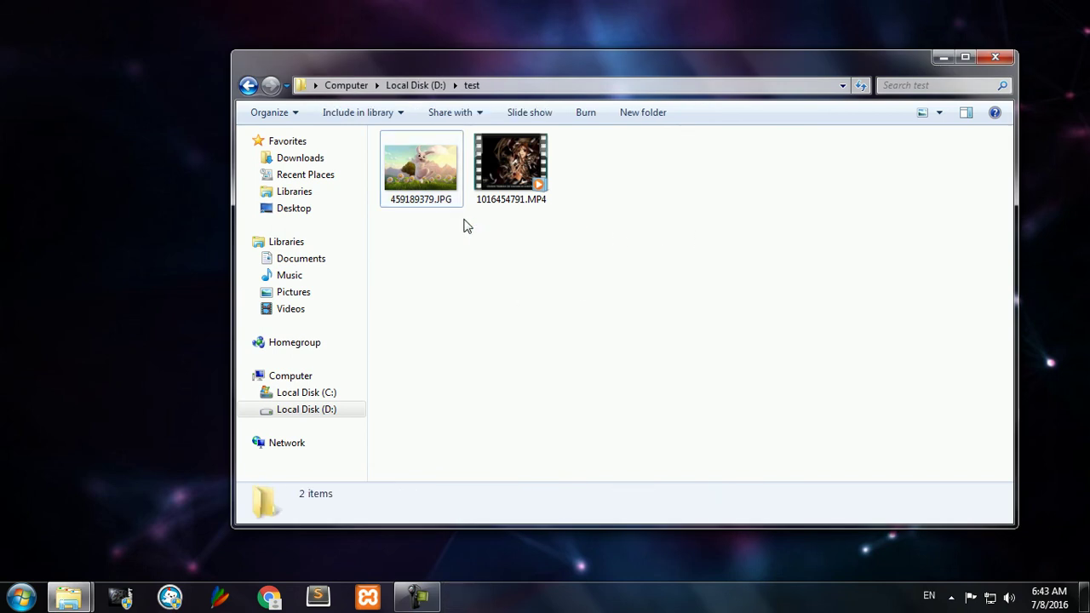
{"action": "left_click", "coordinate": [420, 162]}
{"action": "left_click", "coordinate": [306, 211]}
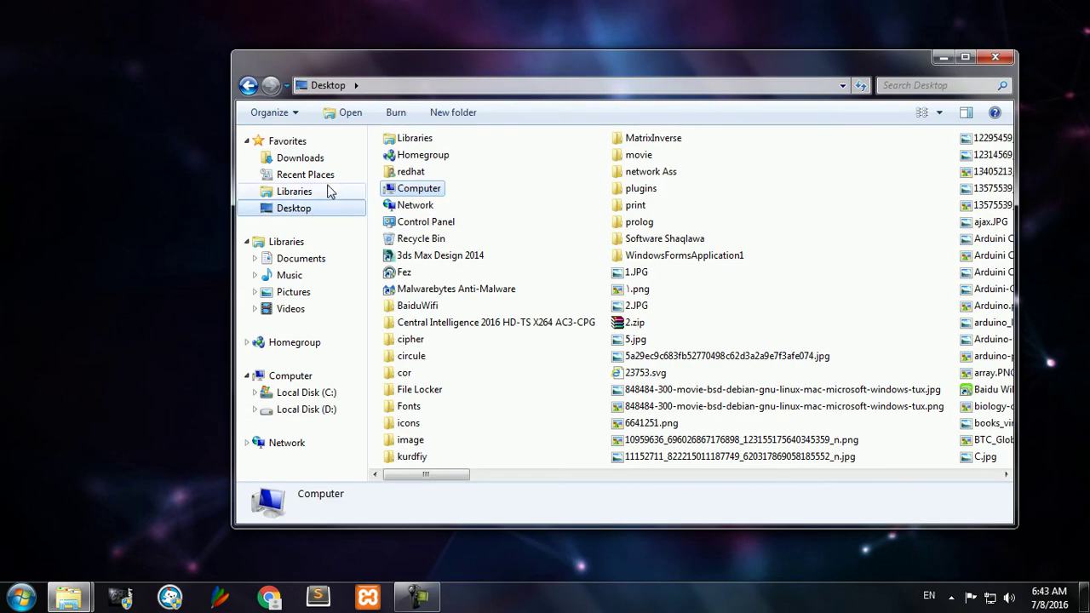
{"action": "left_click", "coordinate": [300, 158]}
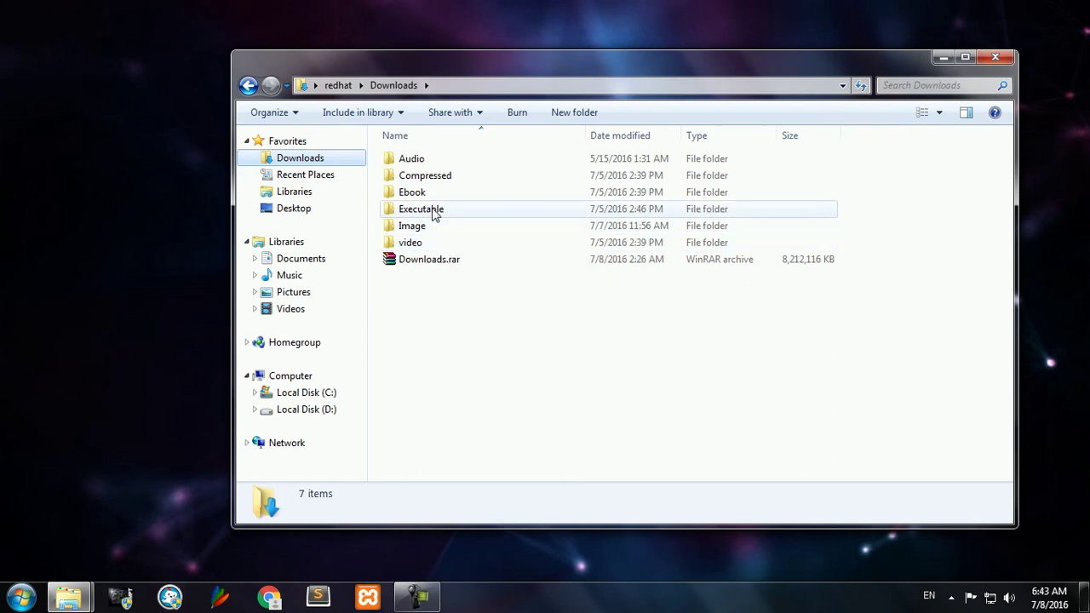
Step: Load Downloads.rar into File Locker, then close the locker without encrypting
{"action": "left_click", "coordinate": [415, 264]}
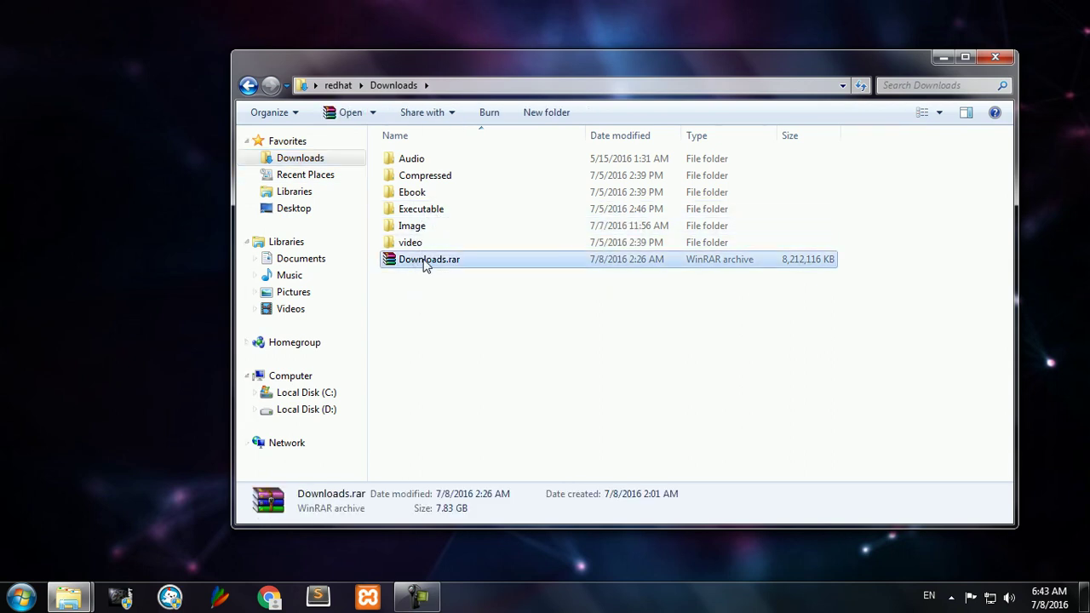
{"action": "right_click", "coordinate": [425, 265]}
{"action": "left_click", "coordinate": [522, 136]}
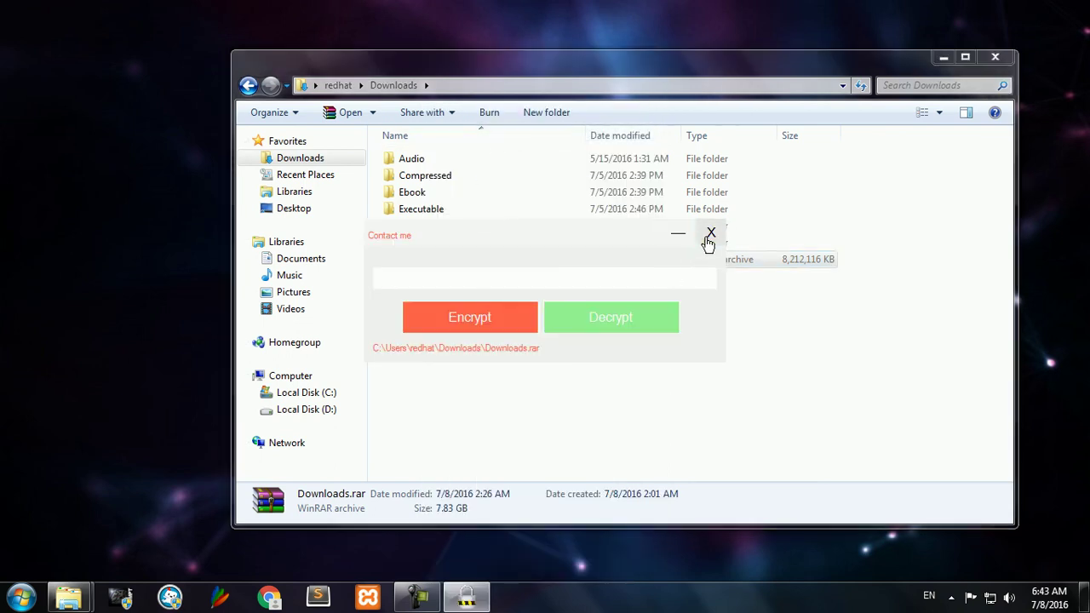
{"action": "left_click", "coordinate": [707, 234]}
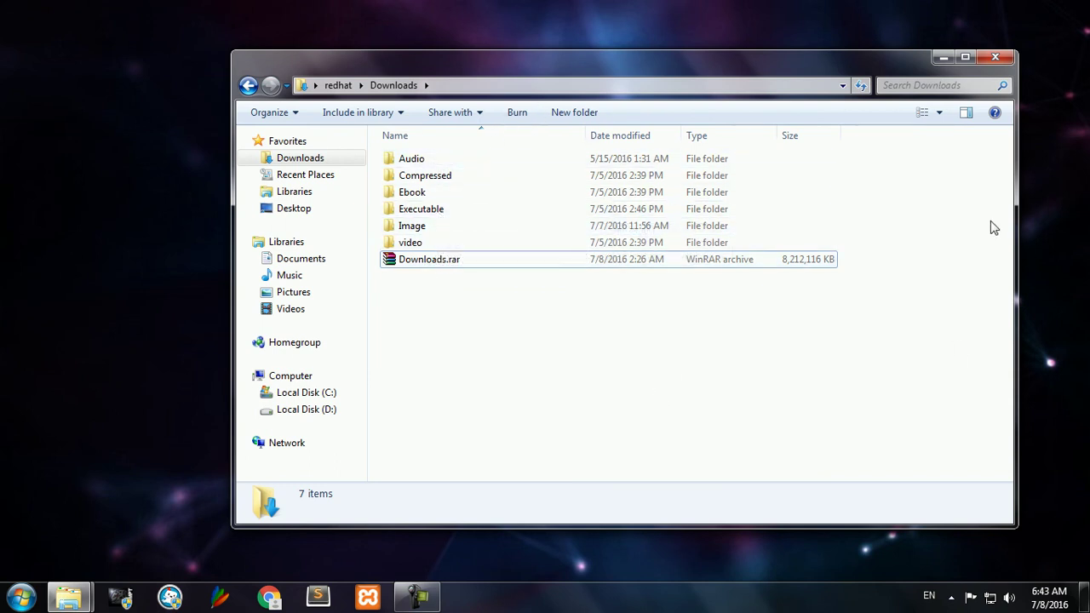
Step: Close the Downloads folder window to reveal the desktop, then restore the screen recorder
{"action": "left_click", "coordinate": [996, 58]}
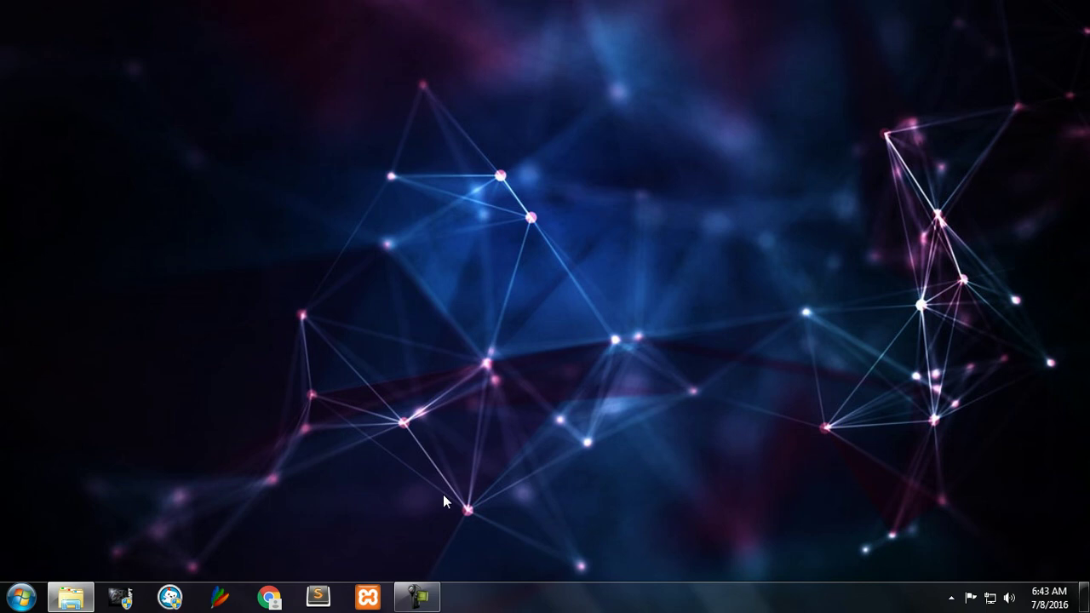
{"action": "left_click", "coordinate": [415, 596]}
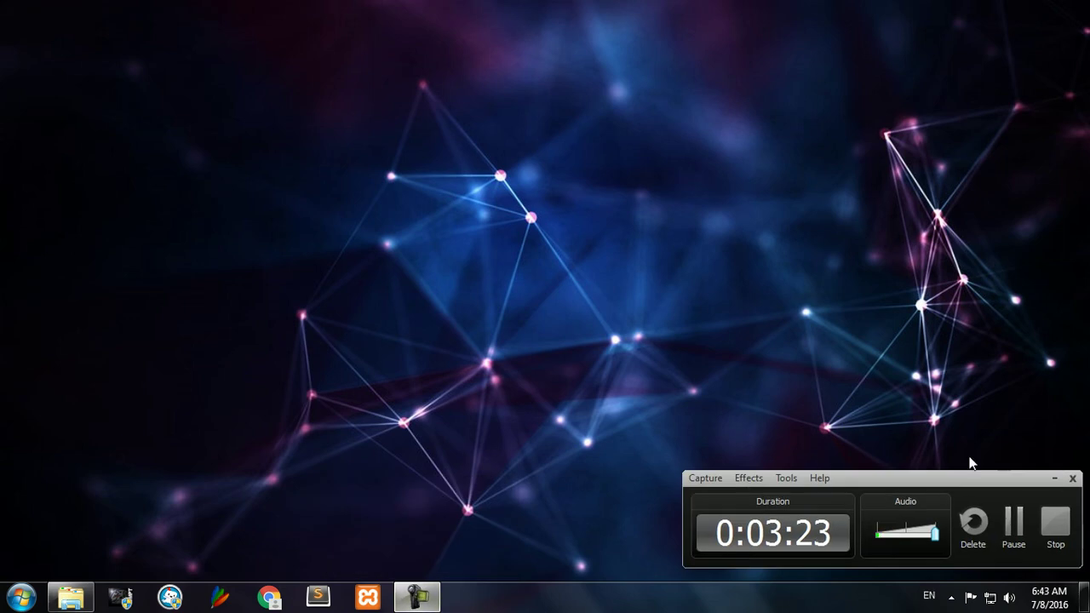